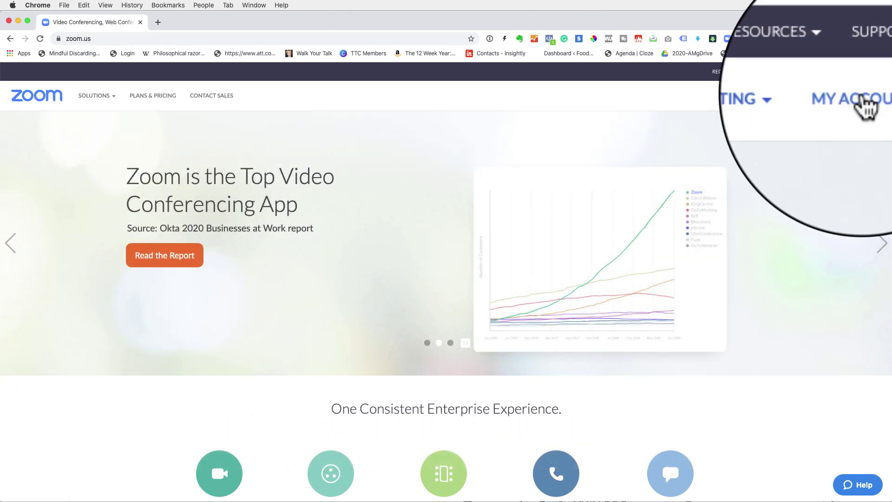
# Step: Sign out of the Zoom account and sign back in with the prefilled e-mail and password
pyautogui.click(860, 99)
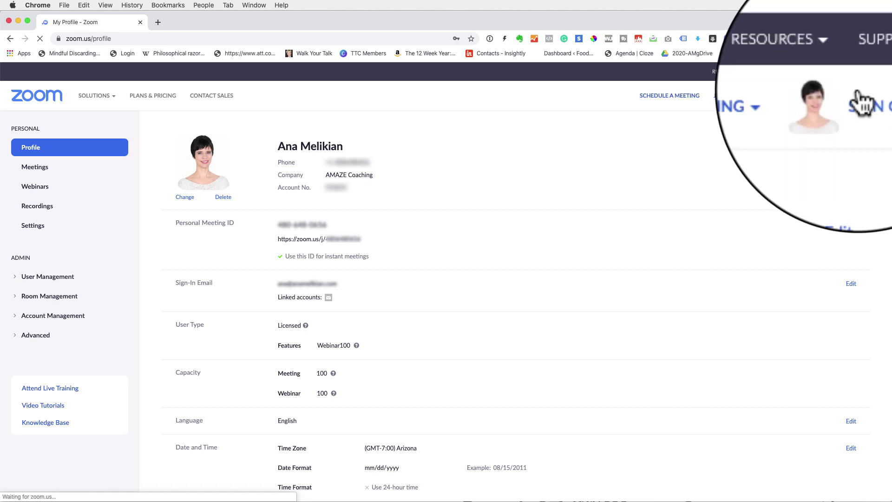
pyautogui.click(873, 97)
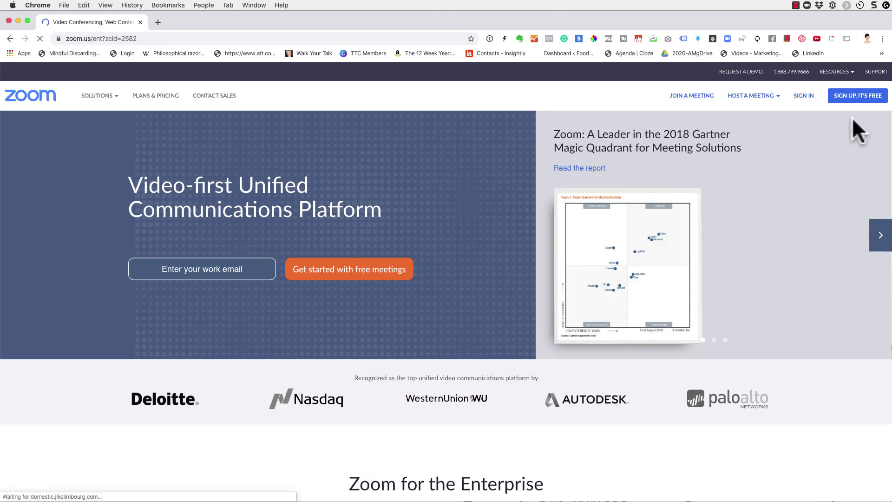
pyautogui.click(803, 96)
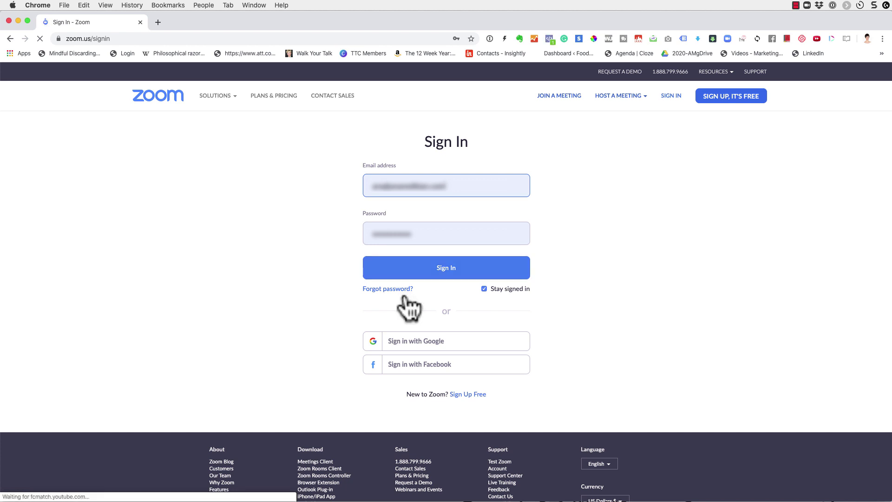
pyautogui.press('Return')
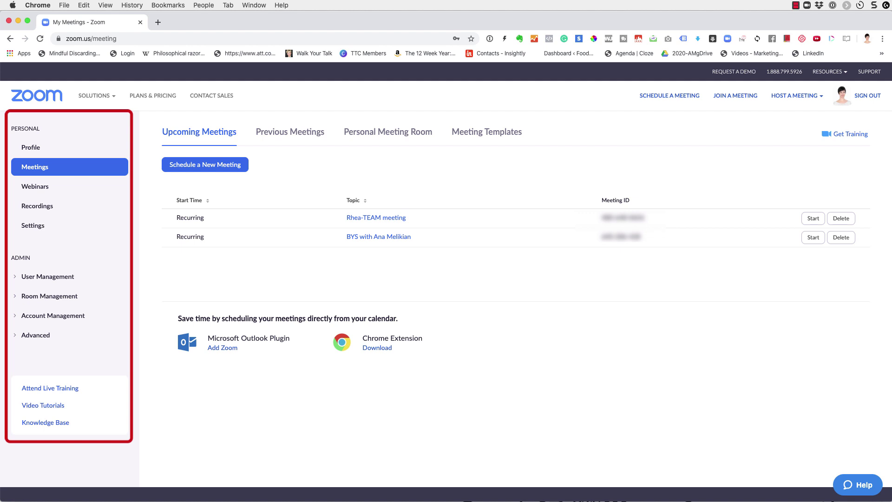
# Step: Open the Active Hosts usage report from the account management reports
pyautogui.click(49, 321)
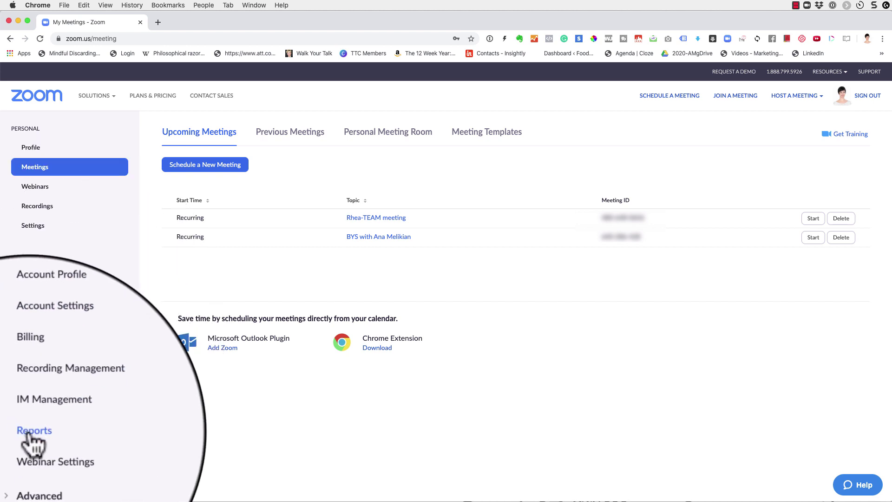
pyautogui.click(32, 439)
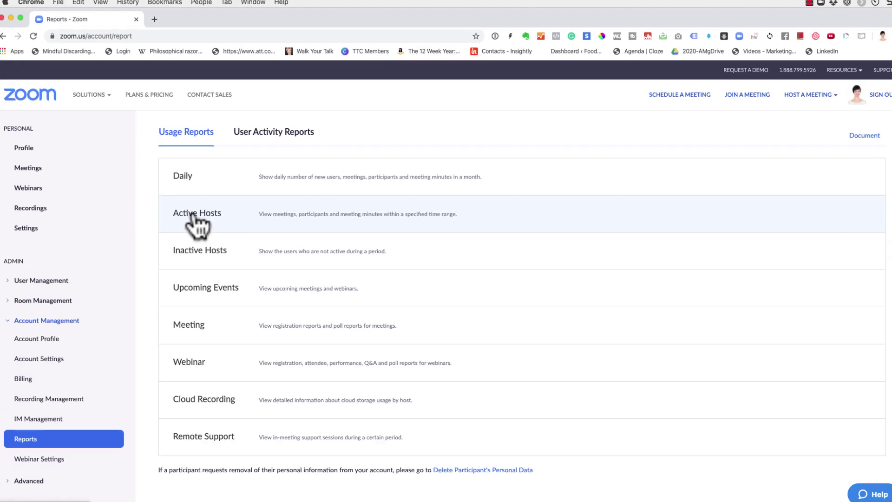
pyautogui.click(194, 215)
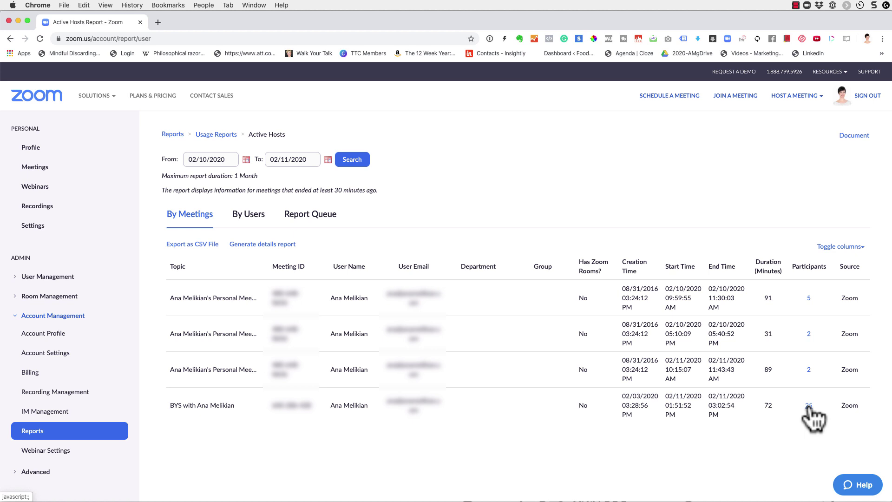
# Step: Open the participant list of the BYS meeting held on 02/11/2020 and look through its entries
pyautogui.click(809, 405)
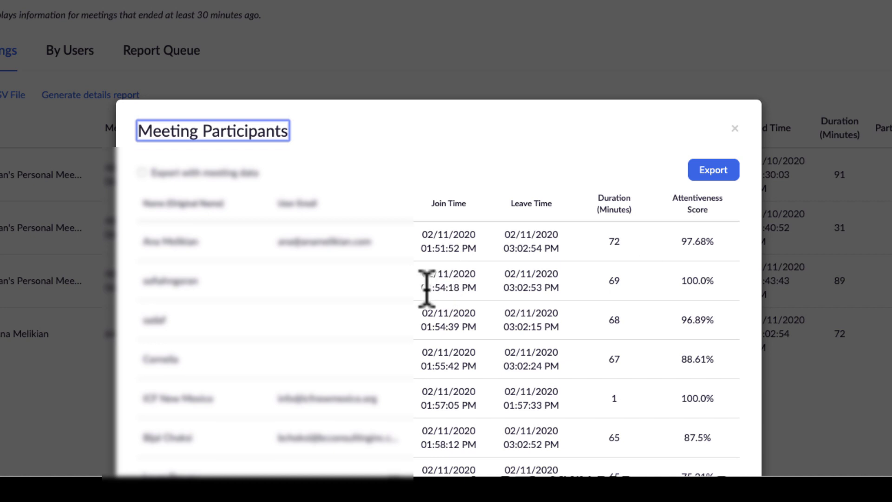
pyautogui.scroll(-1, 427, 288)
pyautogui.scroll(-4, 426, 288)
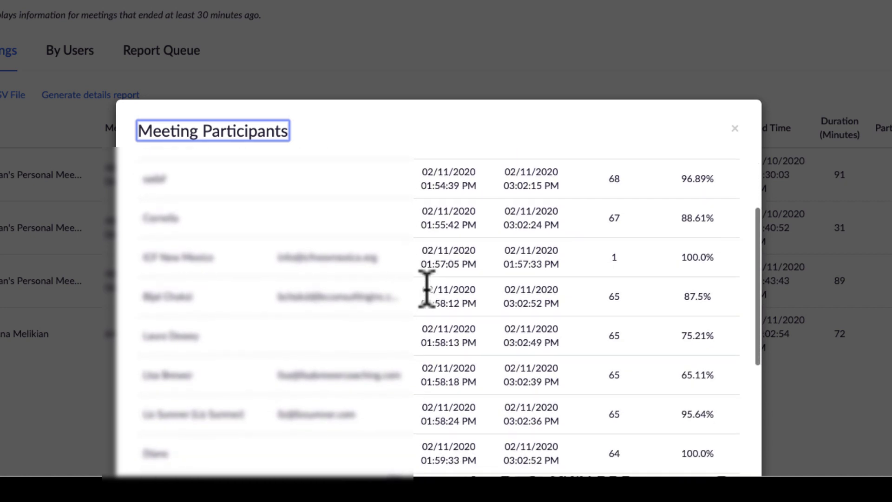
pyautogui.scroll(5, 426, 288)
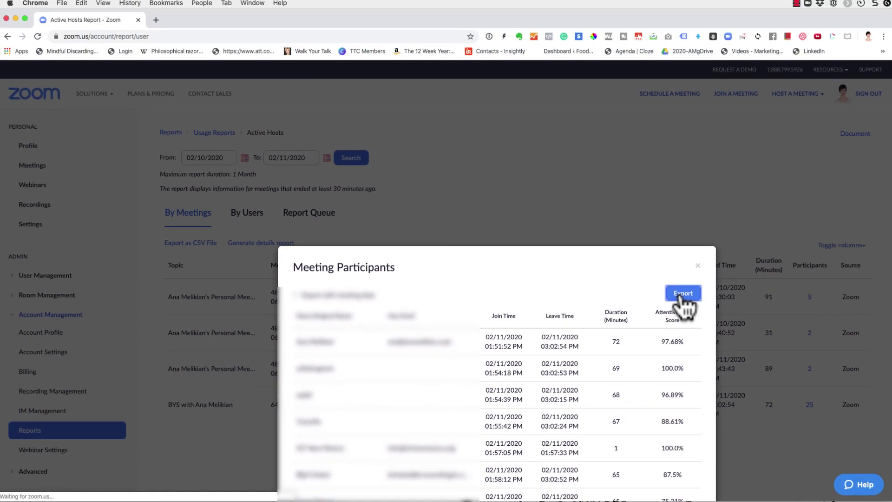
# Step: Export the meeting participants without meeting data and open the downloaded CSV file in Numbers, moving its window clear of the screen edge
pyautogui.click(710, 170)
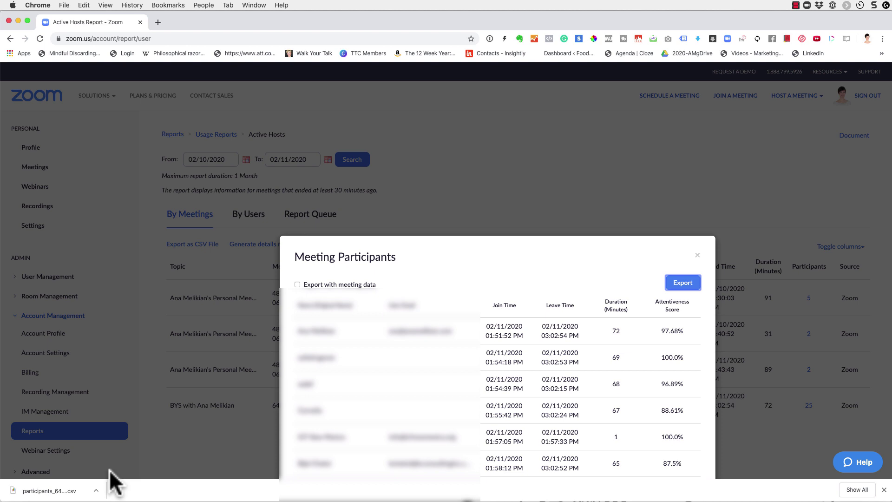
pyautogui.click(95, 490)
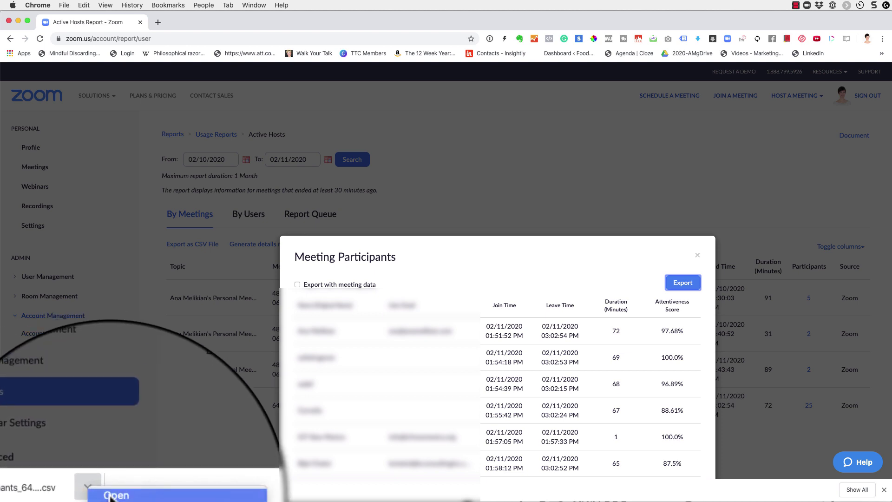
pyautogui.click(111, 496)
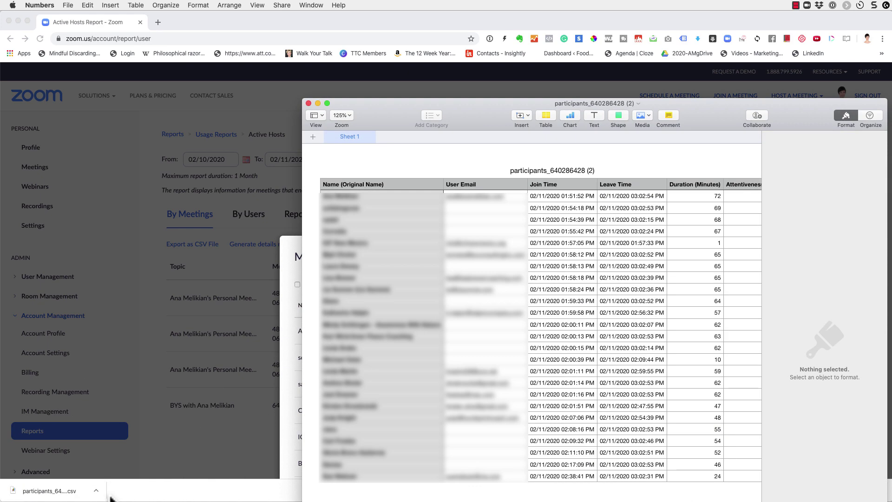
pyautogui.moveTo(382, 107); pyautogui.dragTo(284, 22)
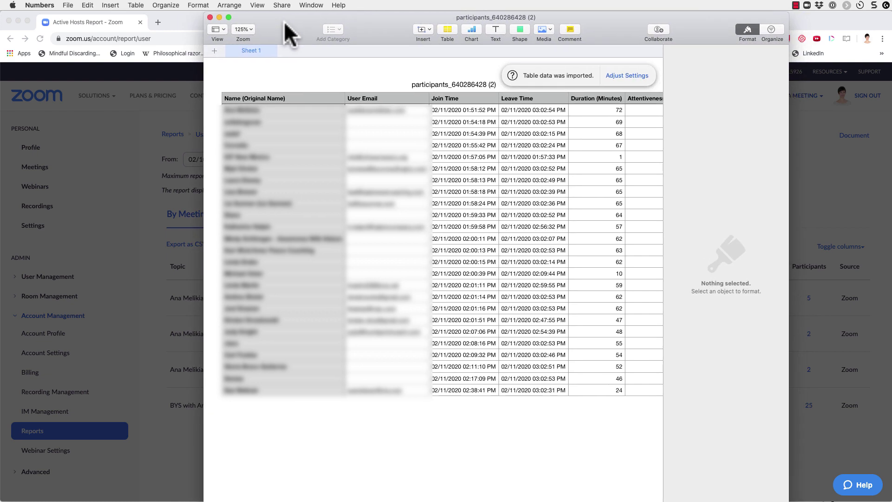
# Step: Sort the participants table by the Name (Original Name) column in ascending order
pyautogui.click(309, 98)
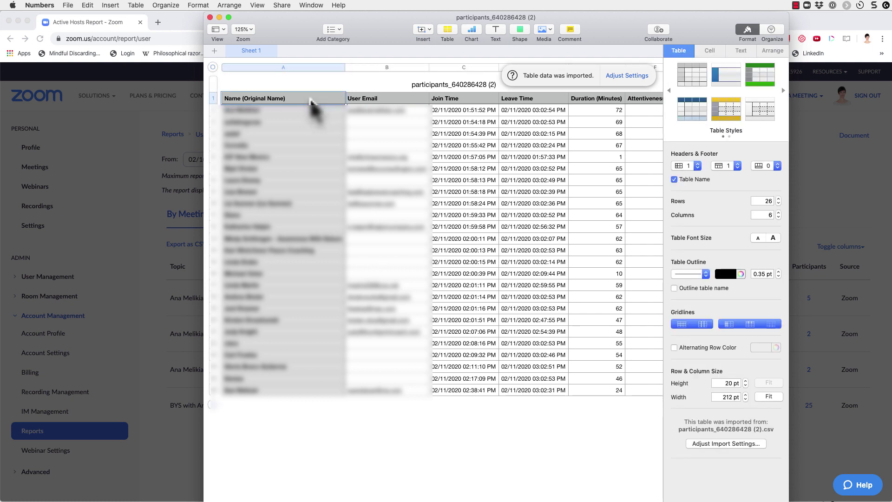
pyautogui.click(340, 69)
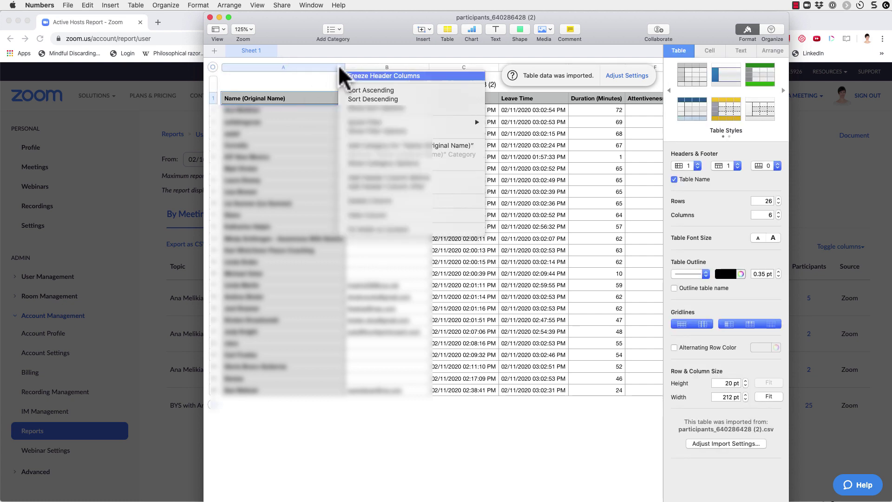
pyautogui.click(357, 90)
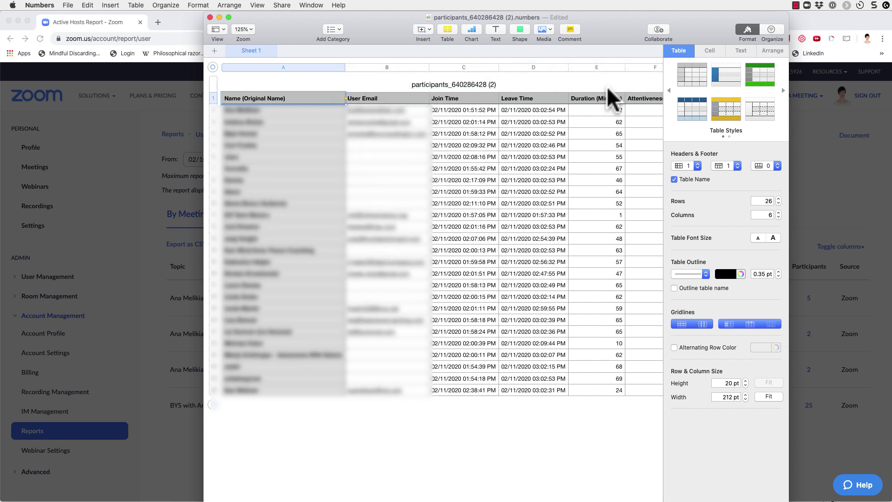
# Step: Sort the participants table by the Duration (Minutes) column in ascending order
pyautogui.click(599, 67)
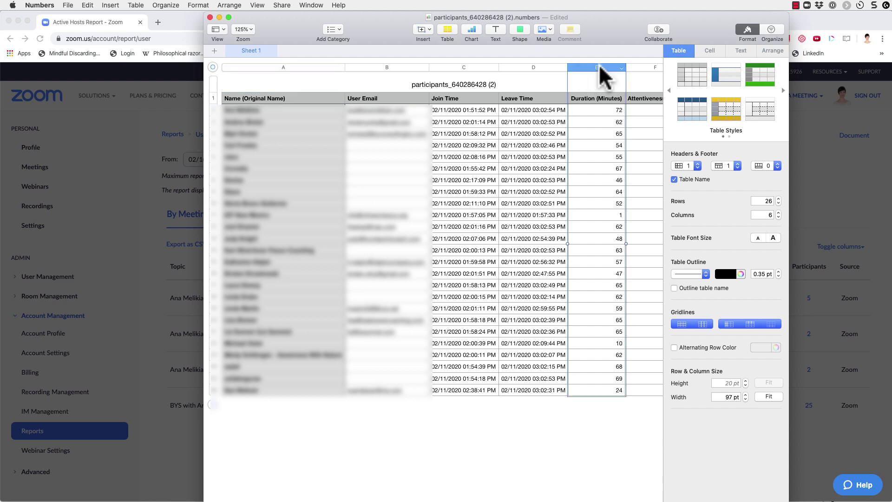
pyautogui.click(620, 68)
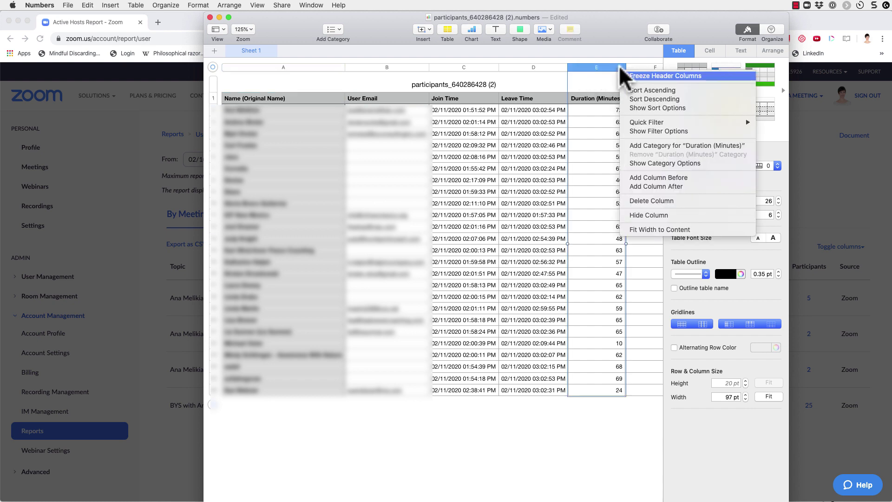
pyautogui.click(624, 91)
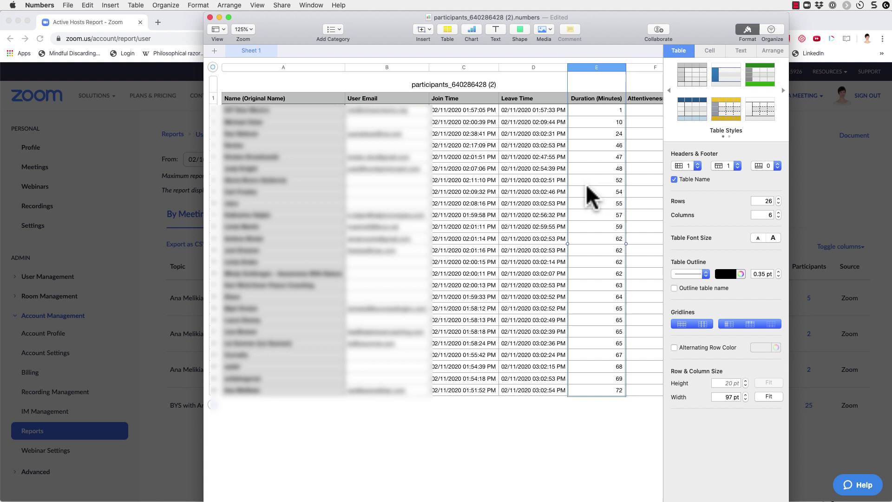
# Step: Sort the participants table by Attentiveness Score, first in ascending and finally in descending order
pyautogui.hscroll(5, 590, 195)
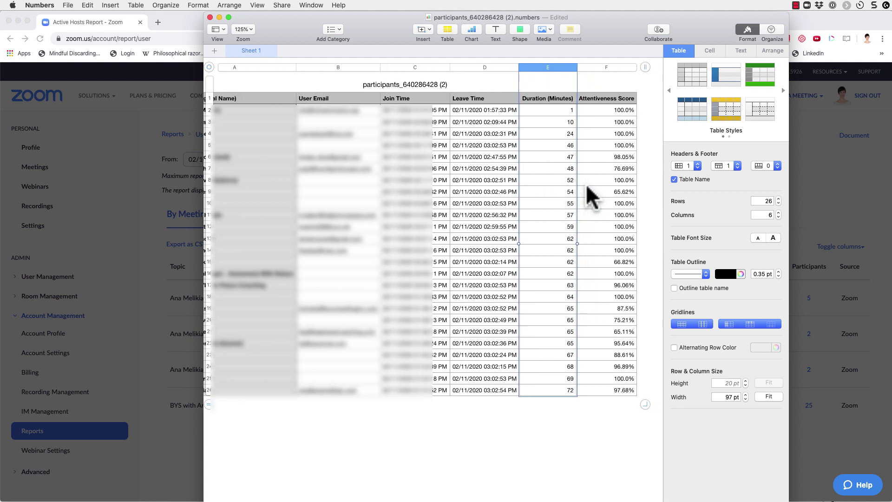
pyautogui.click(598, 68)
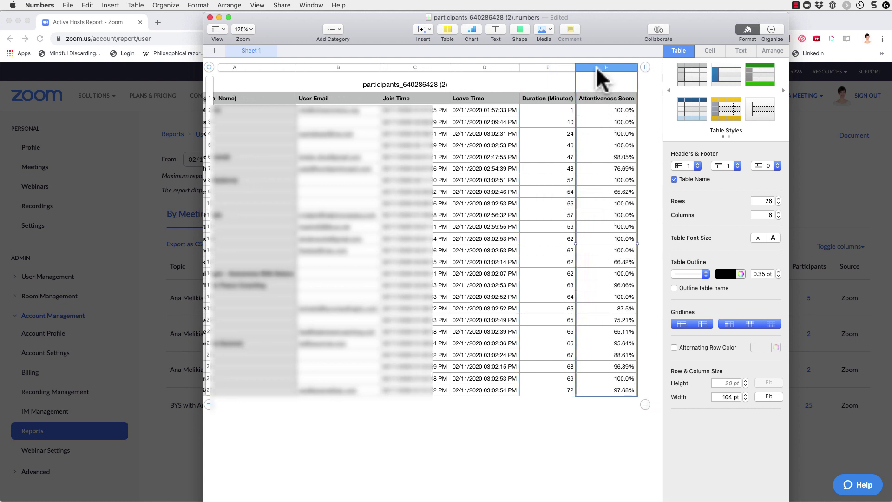
pyautogui.click(634, 68)
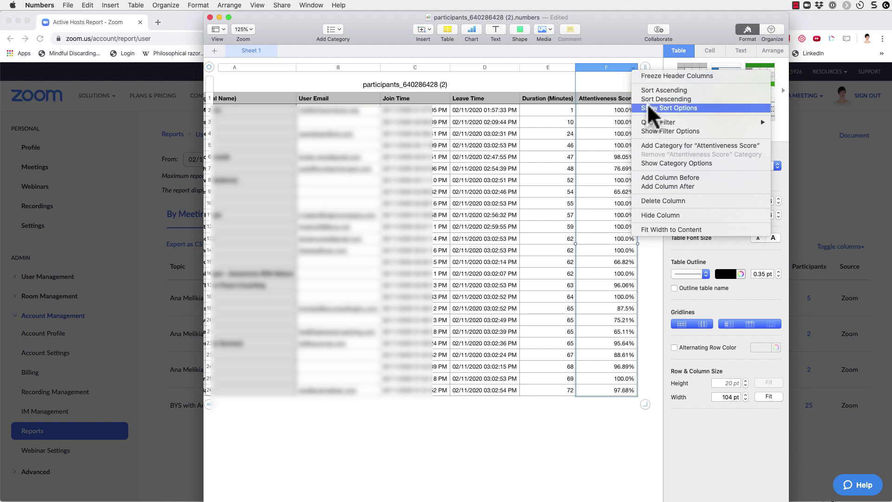
pyautogui.click(646, 90)
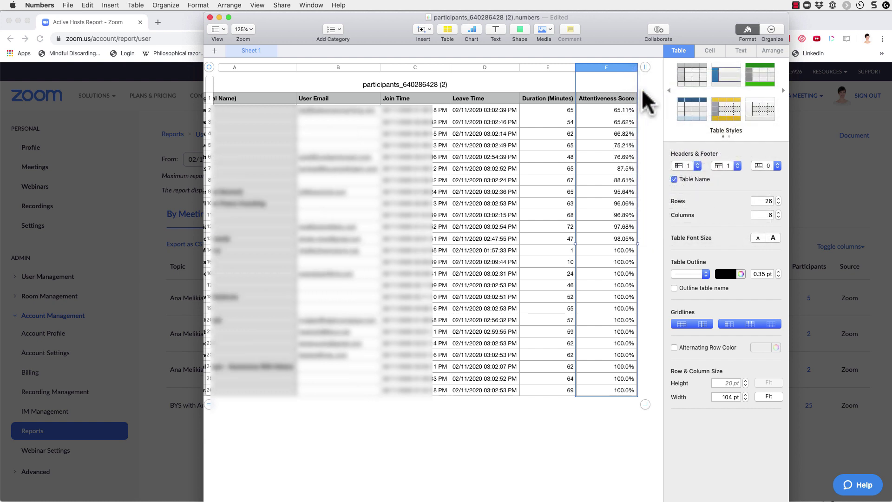
pyautogui.click(632, 67)
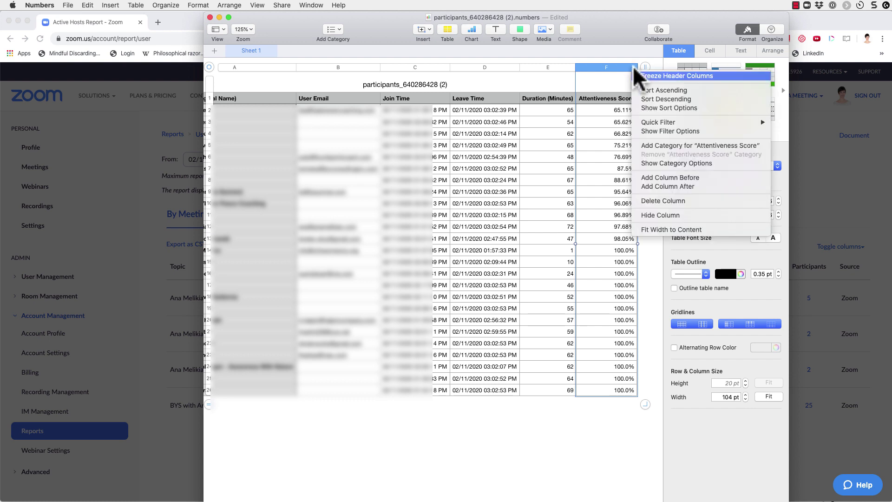
pyautogui.click(648, 99)
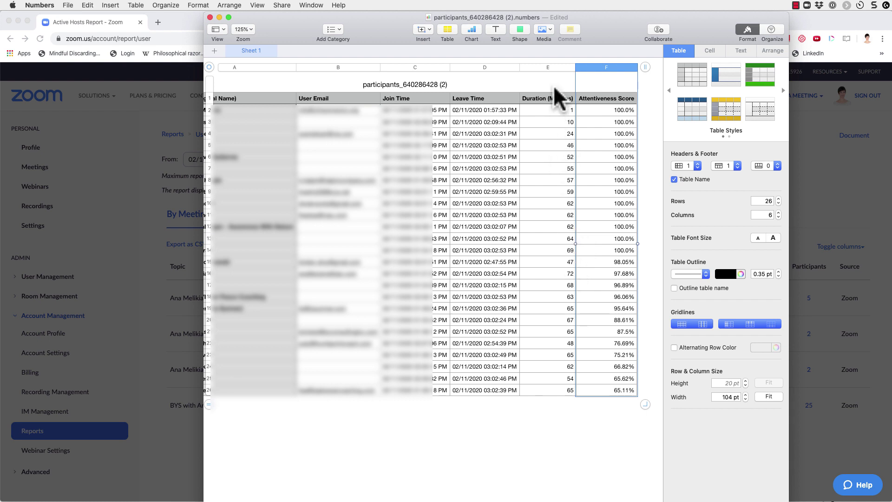
# Step: Sort the participants table by Duration (Minutes) in descending order and bring the participant names back into view
pyautogui.click(570, 67)
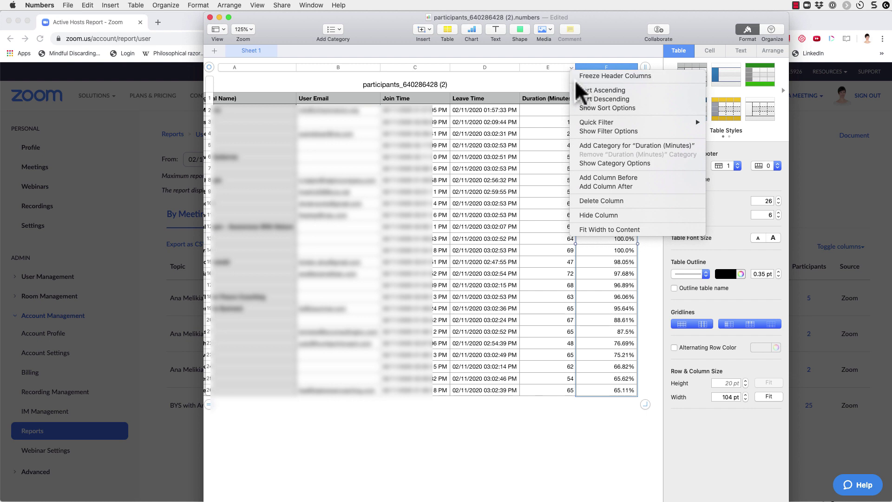
pyautogui.click(579, 99)
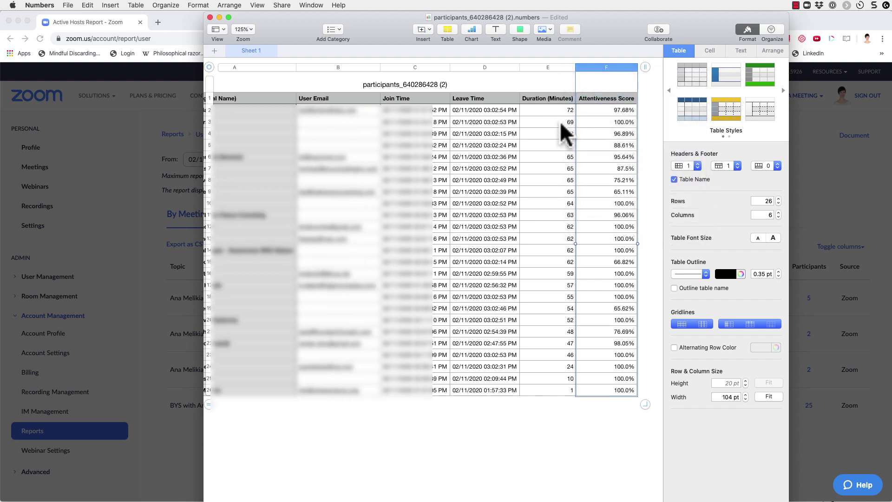
pyautogui.hscroll(-3, 553, 200)
pyautogui.hscroll(-1, 552, 200)
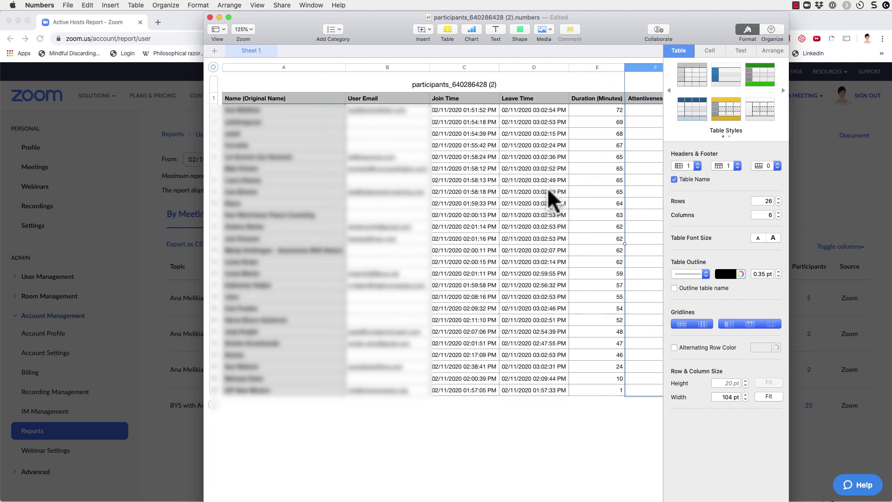